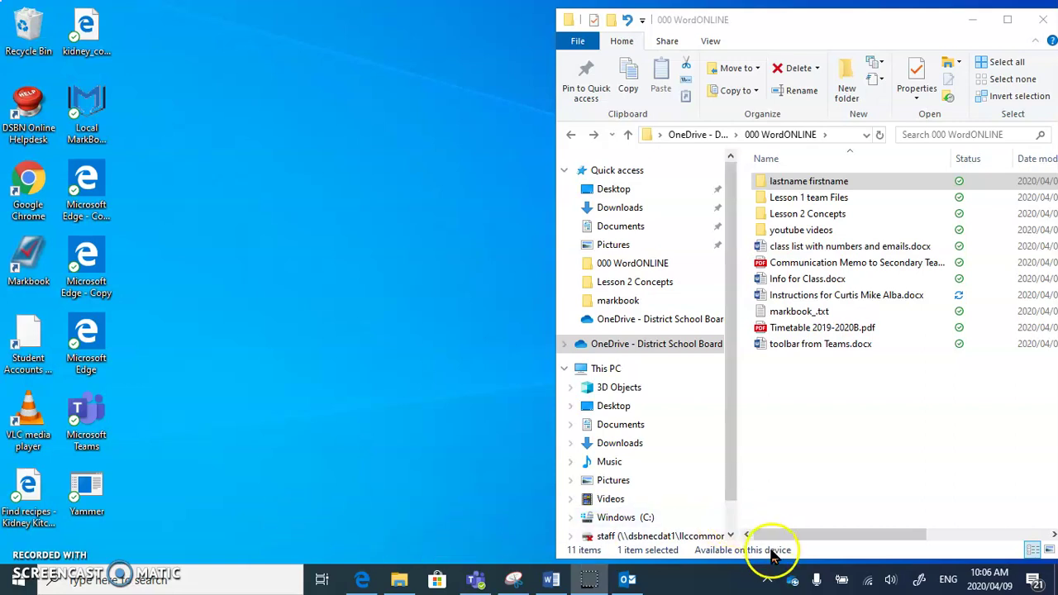
- Open the local synced OneDrive folder in File Explorer from OneDrive's status window
left_click(792, 582)
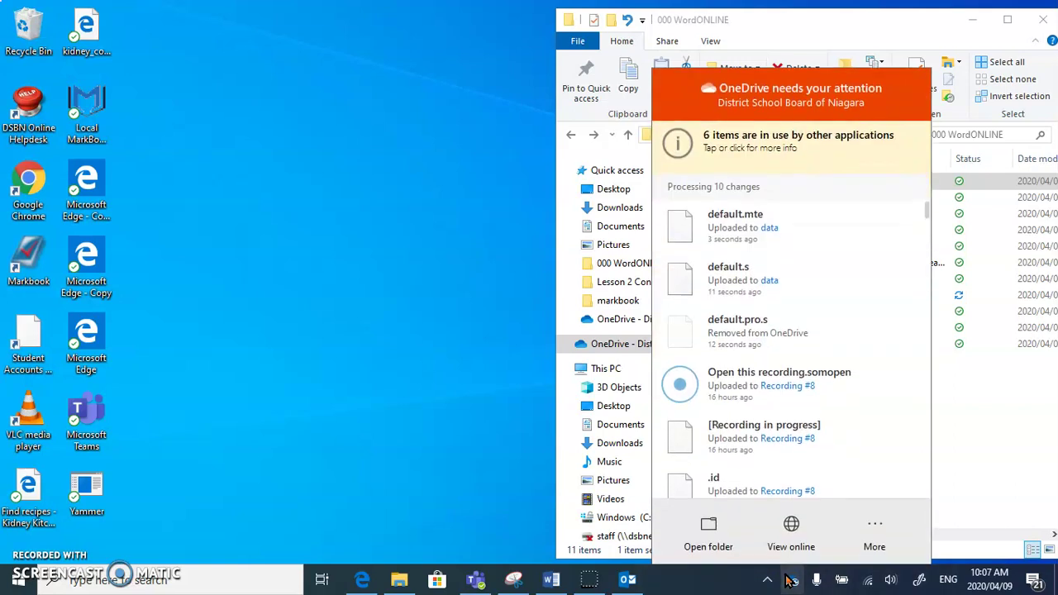
left_click(707, 546)
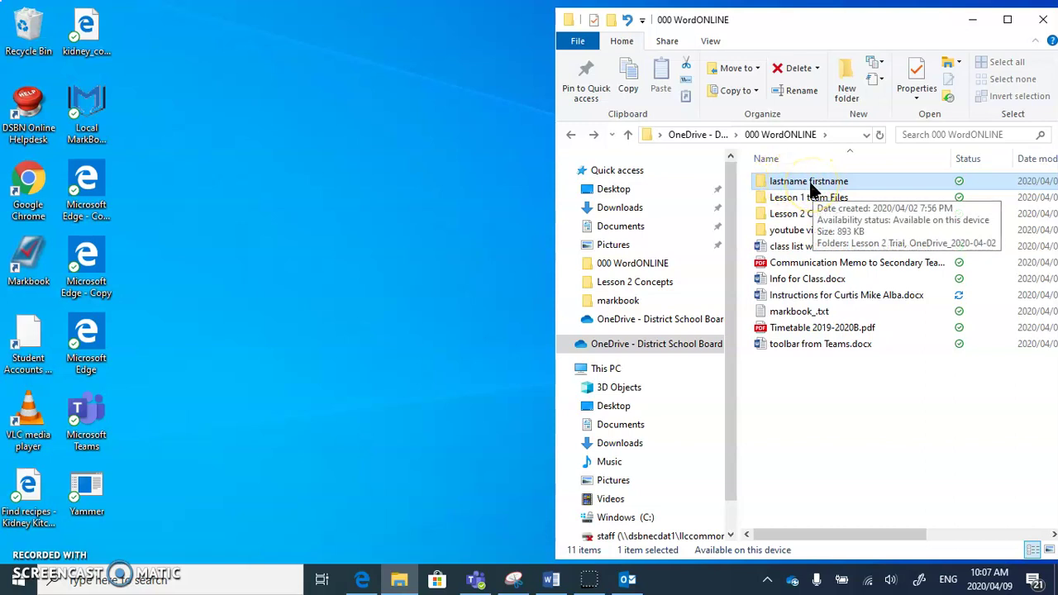
- Move the File Explorer window to the middle of the desktop and toggle it between maximized and restored size
left_click_drag(803, 28, 510, 32)
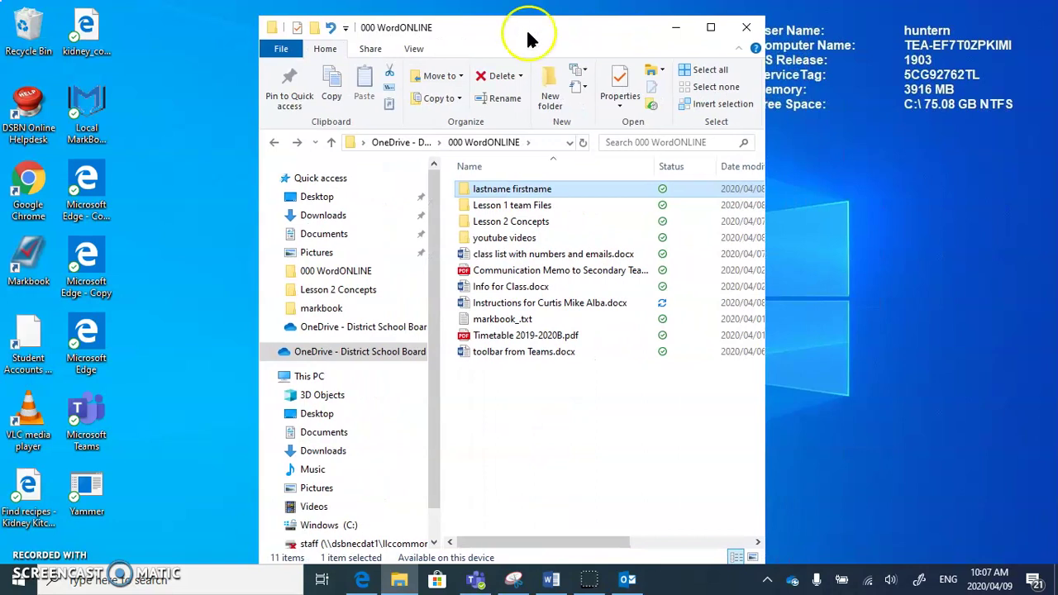
left_click(711, 28)
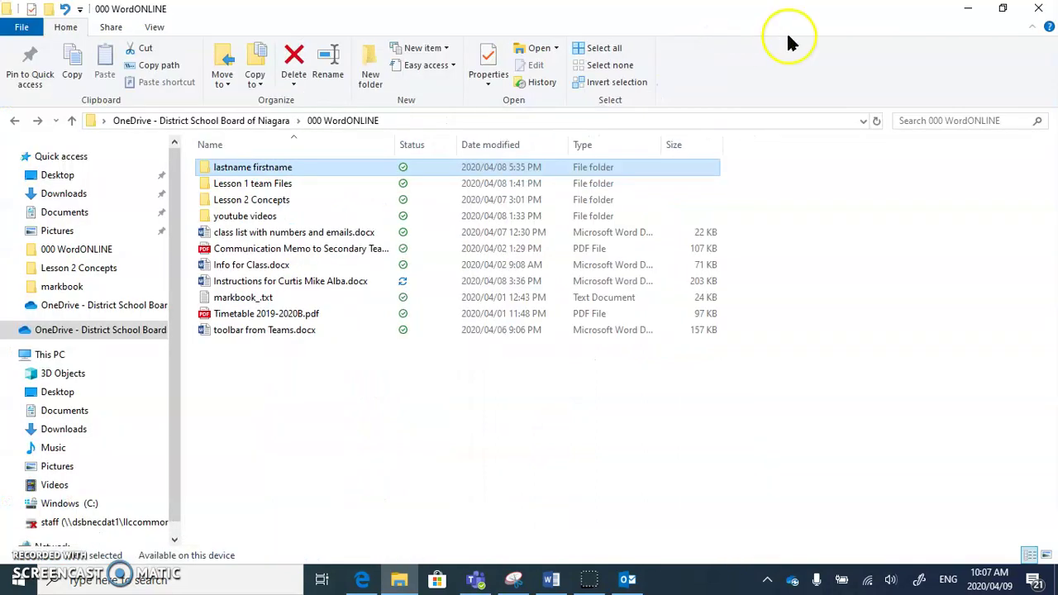
left_click(1003, 9)
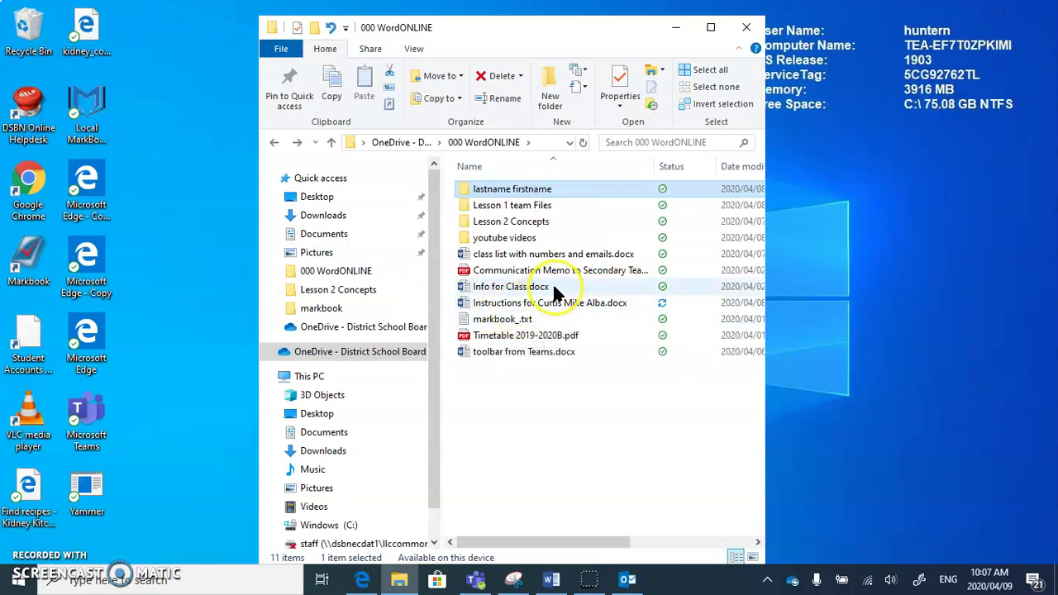
- Place the Date modified column directly after Name in the 000 WordONLINE list and park the window on the desktop's right side
left_click(415, 49)
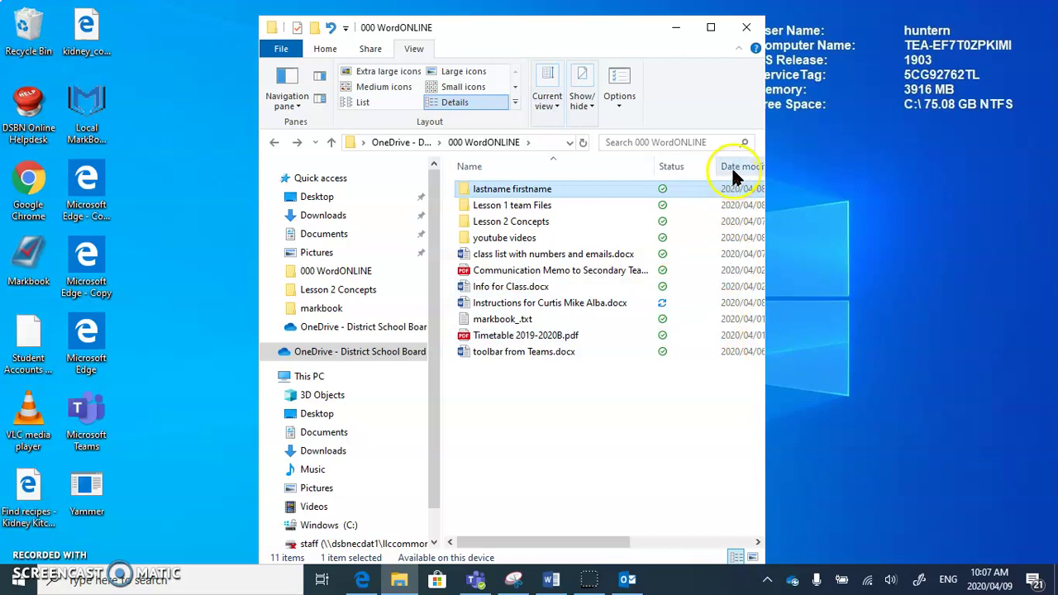
left_click_drag(736, 169, 670, 170)
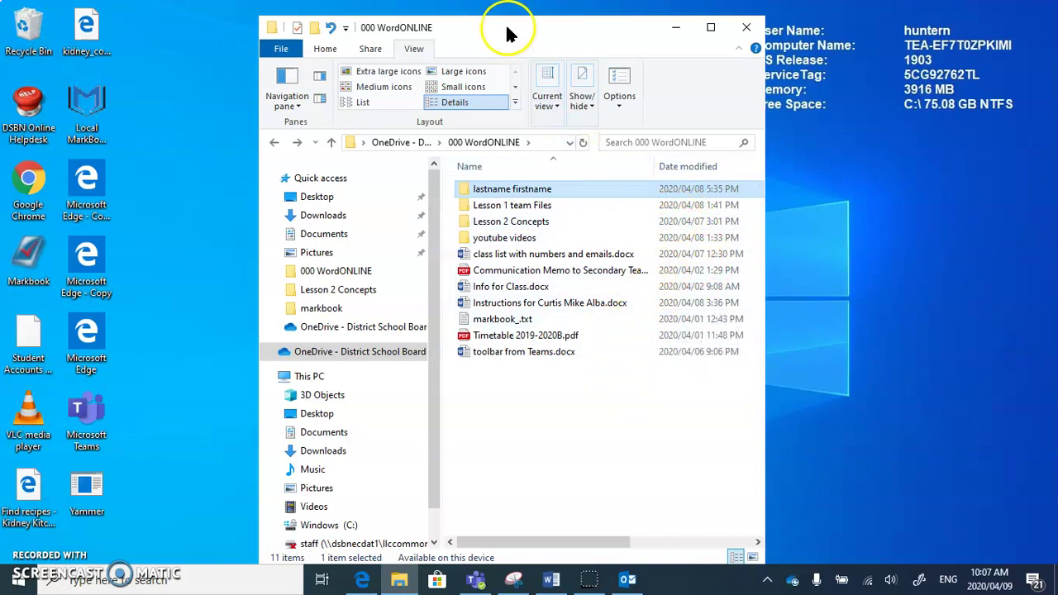
left_click_drag(508, 30, 799, 21)
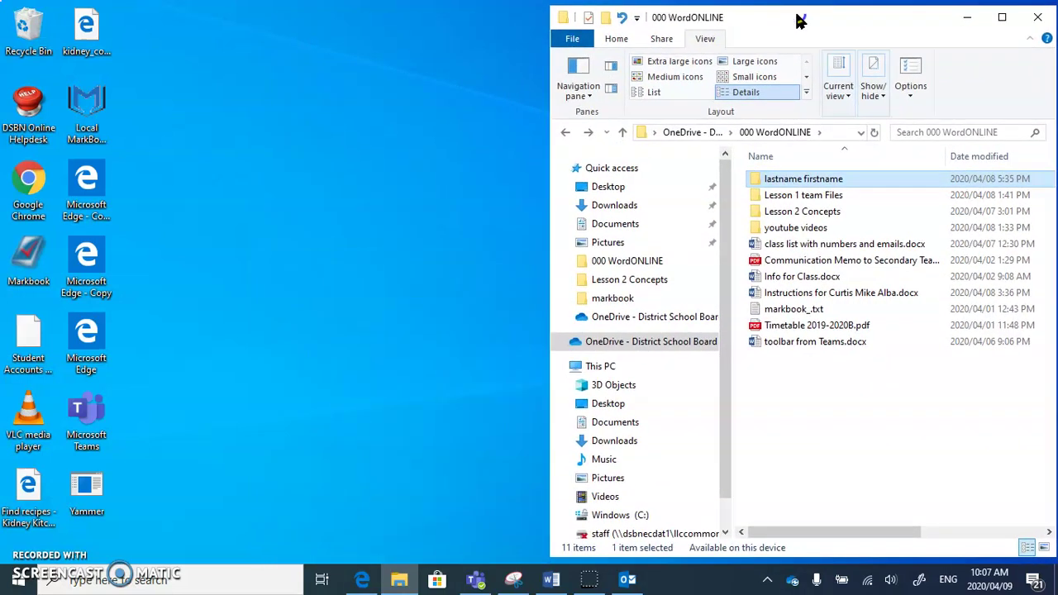
- Hide File Explorer's navigation pane and show it again
left_click(583, 92)
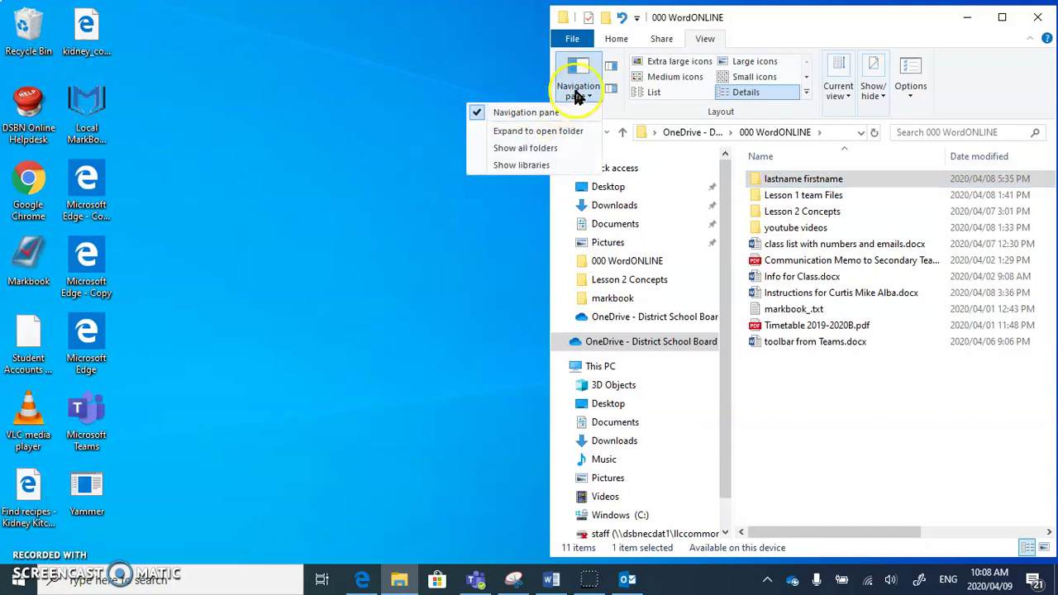
left_click(546, 116)
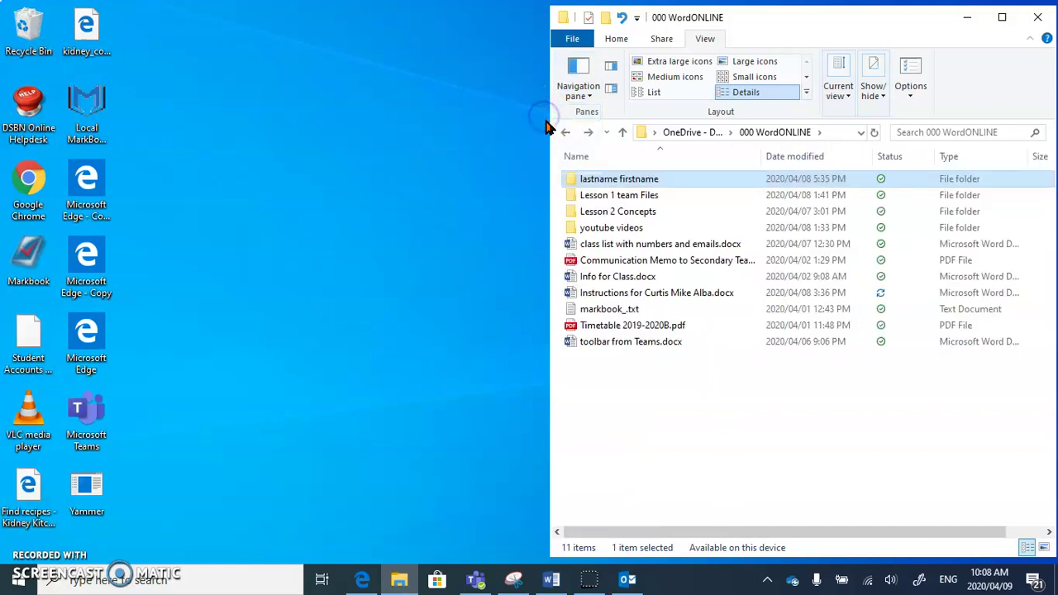
left_click(583, 93)
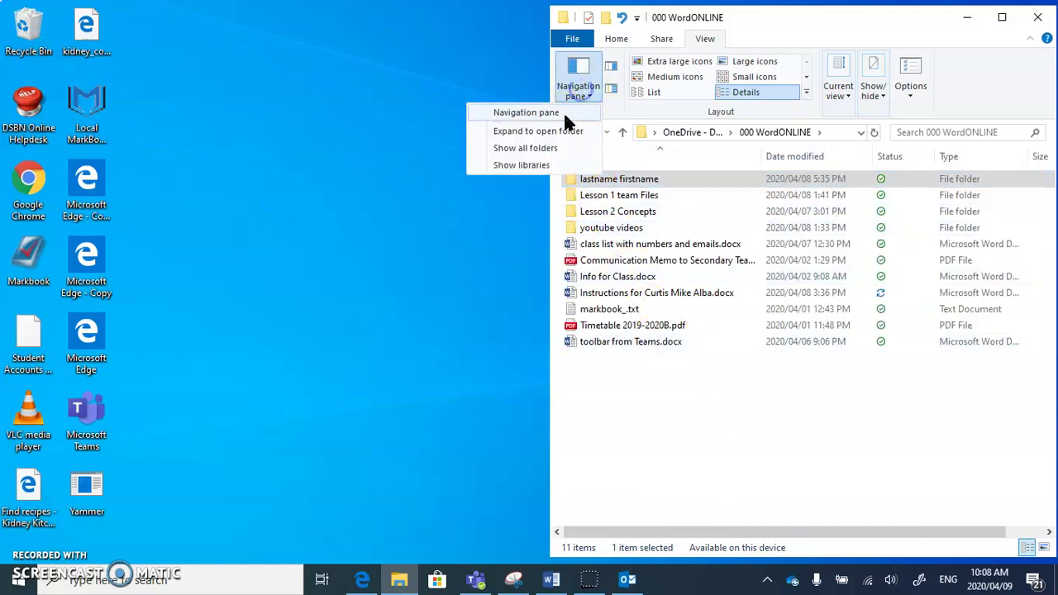
left_click(507, 114)
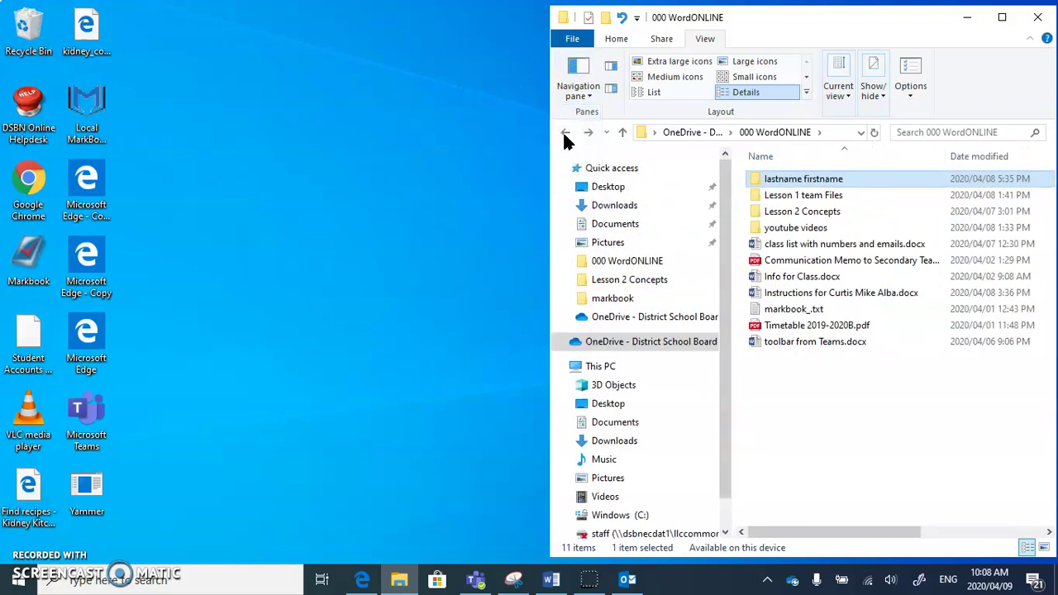
- Open the Lesson 2 Trial folder inside lastname firstname and place its Date modified column directly after Name
left_click(798, 182)
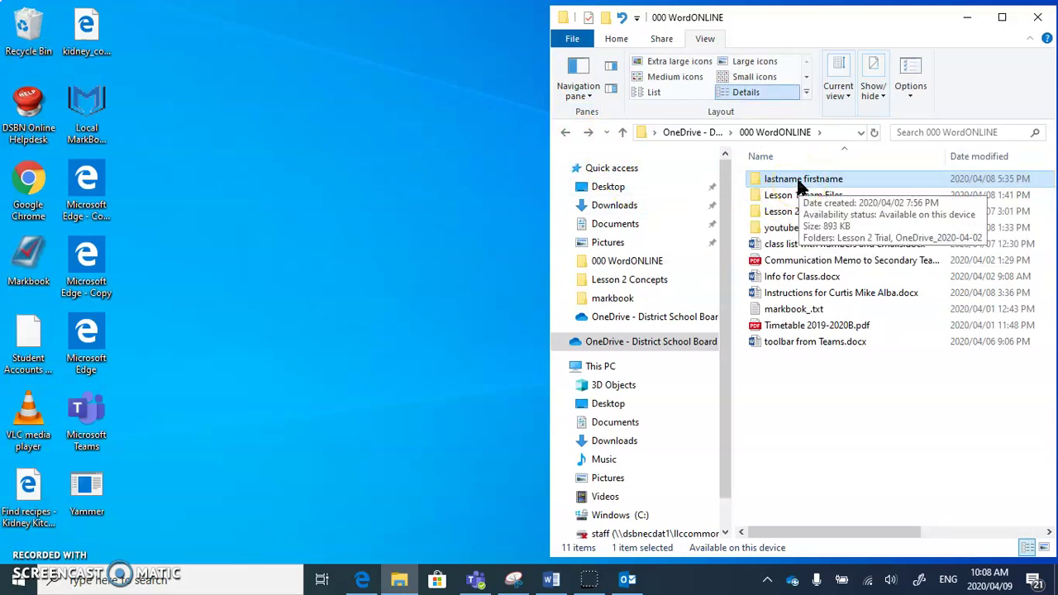
left_click(798, 184)
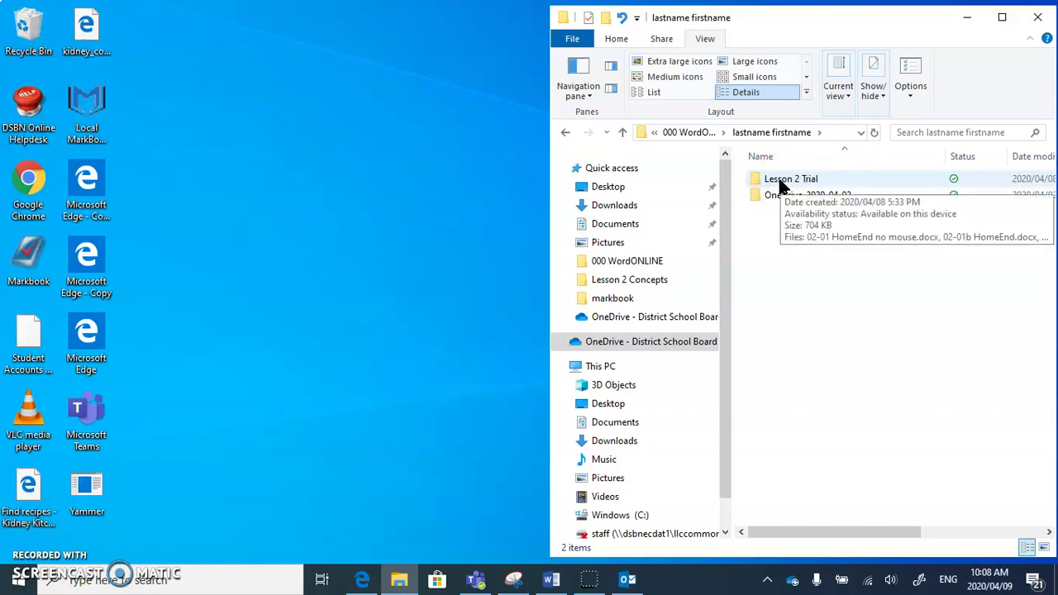
left_click(783, 185)
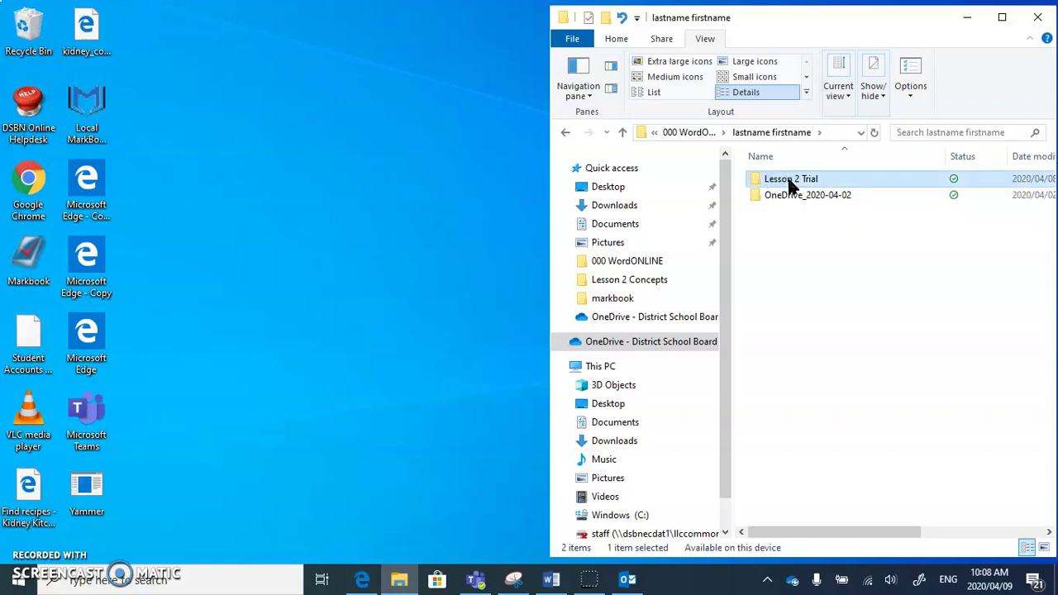
double_click(794, 181)
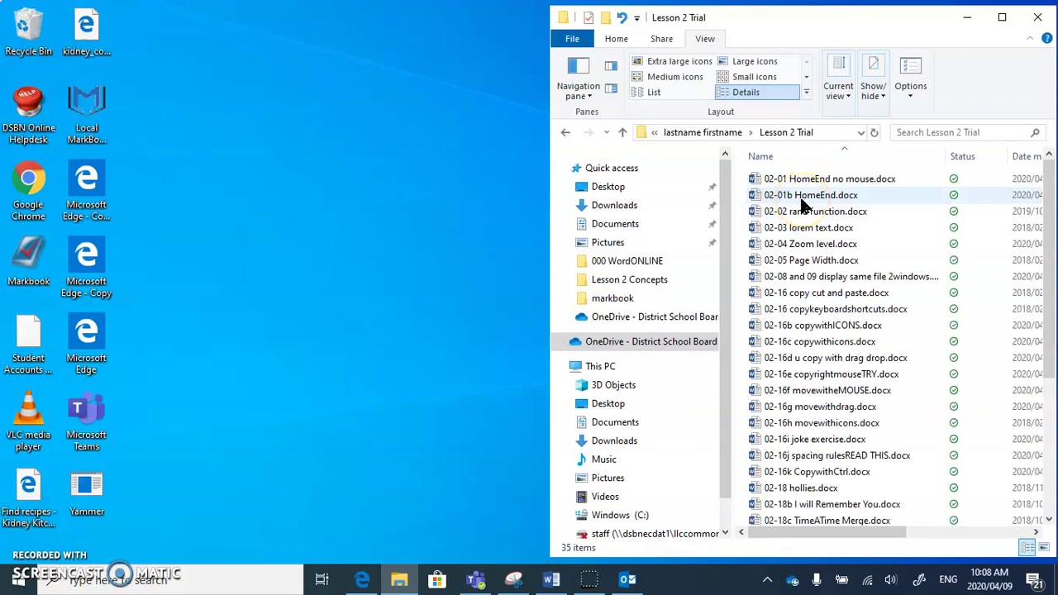
left_click(803, 183)
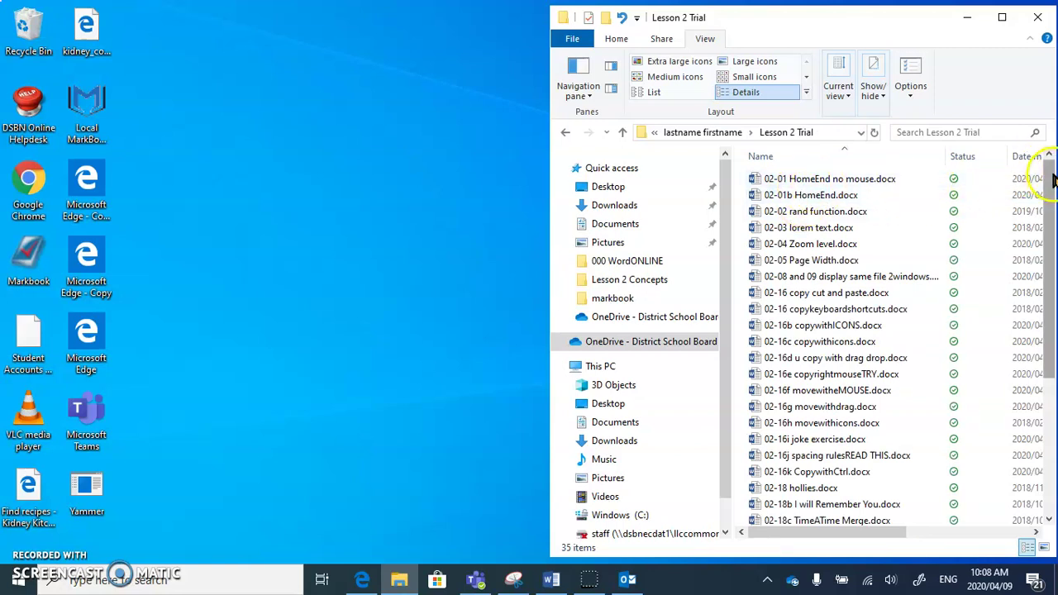
left_click_drag(1029, 164, 942, 153)
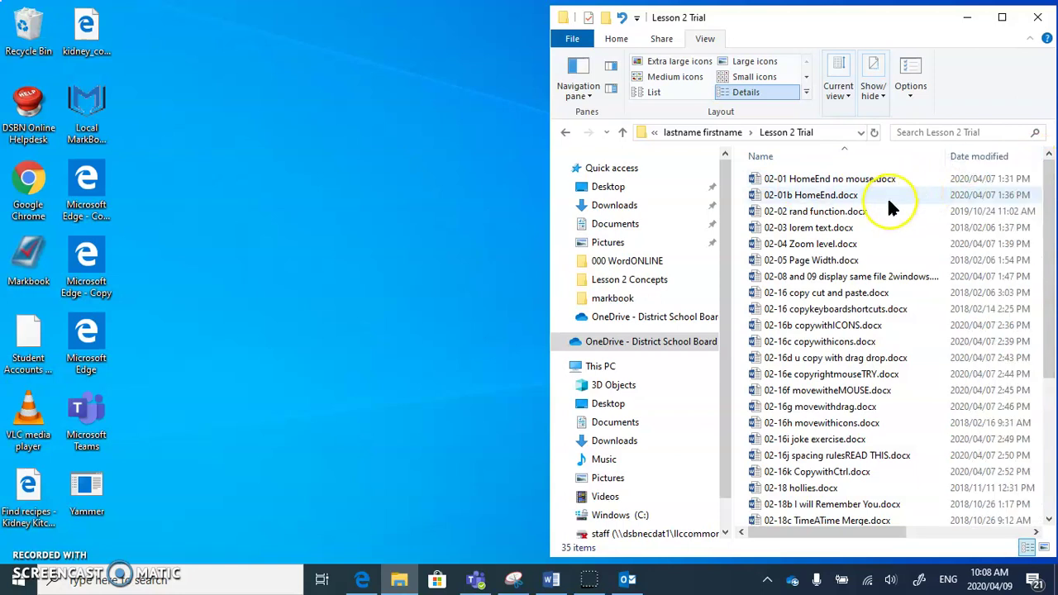
- Open 02-01 HomeEnd no mouse.docx in a restored window beside the file list and minimize the instructions document
double_click(818, 183)
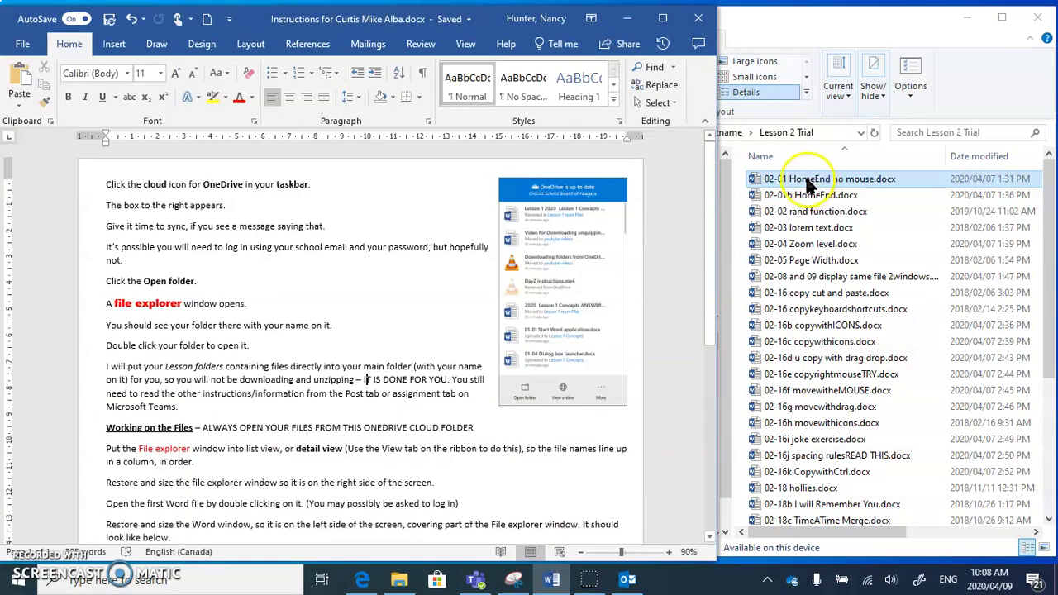
left_click(663, 19)
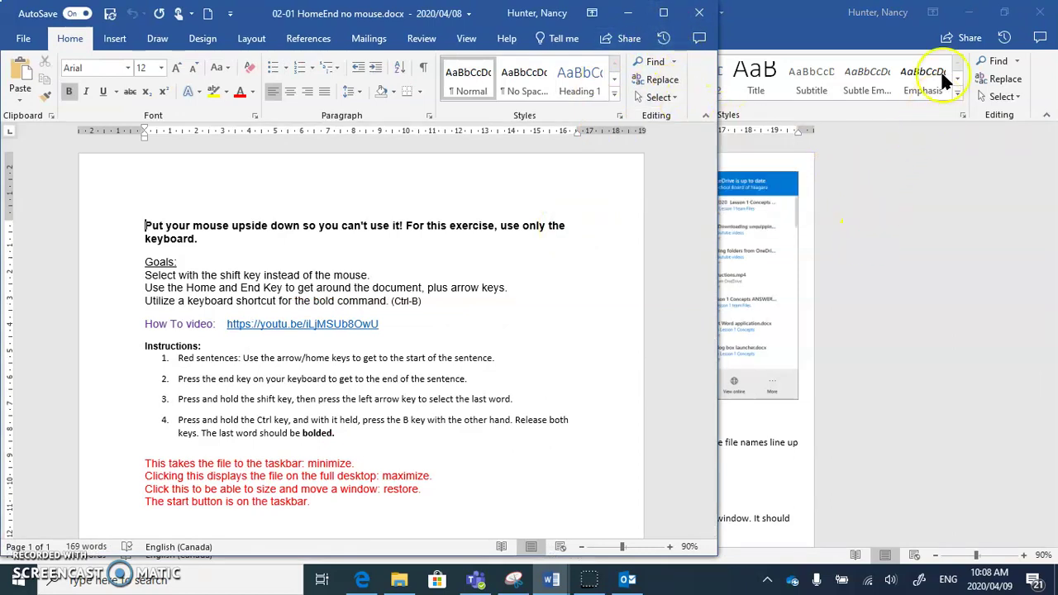
left_click(964, 13)
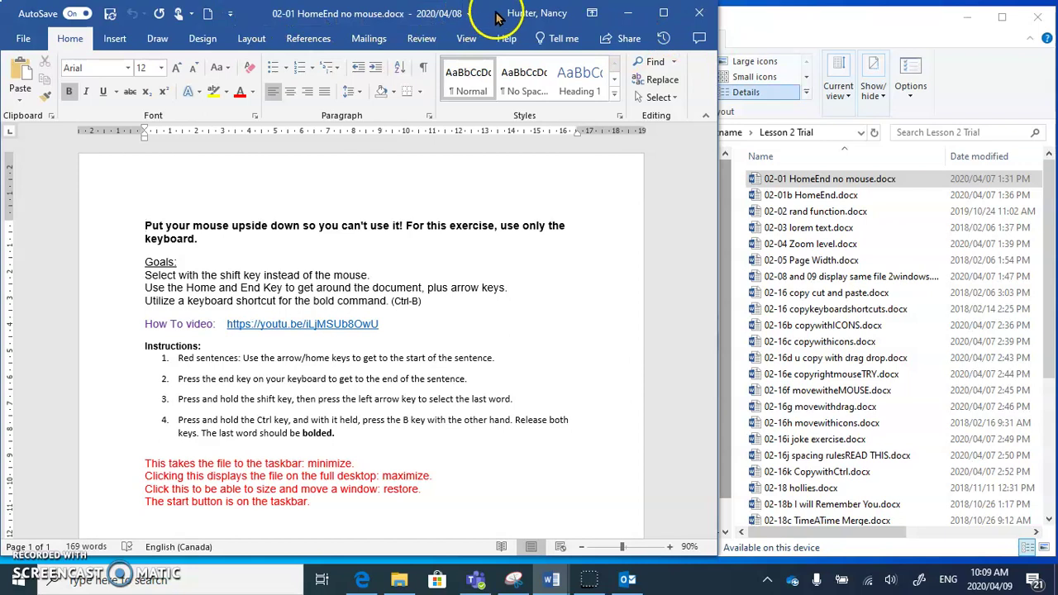
mouse_move(500, 18)
left_mouse_down()
mouse_move(556, 25)
mouse_move(494, 24)
left_mouse_up()
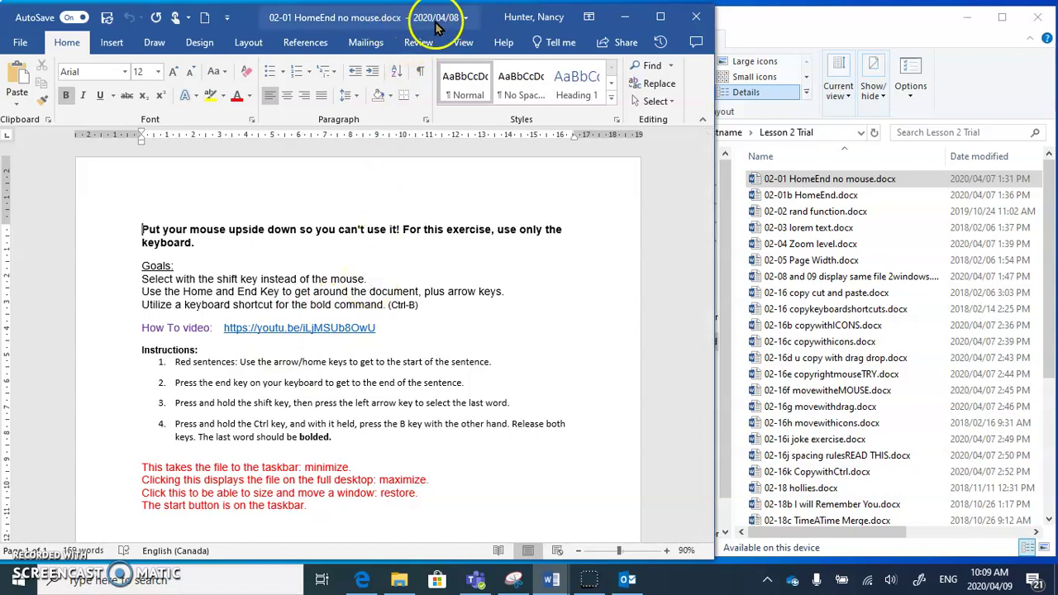
- Add a trailing space to the first line under Goals in 02-01 HomeEnd no mouse.docx and close the document
left_click(374, 278)
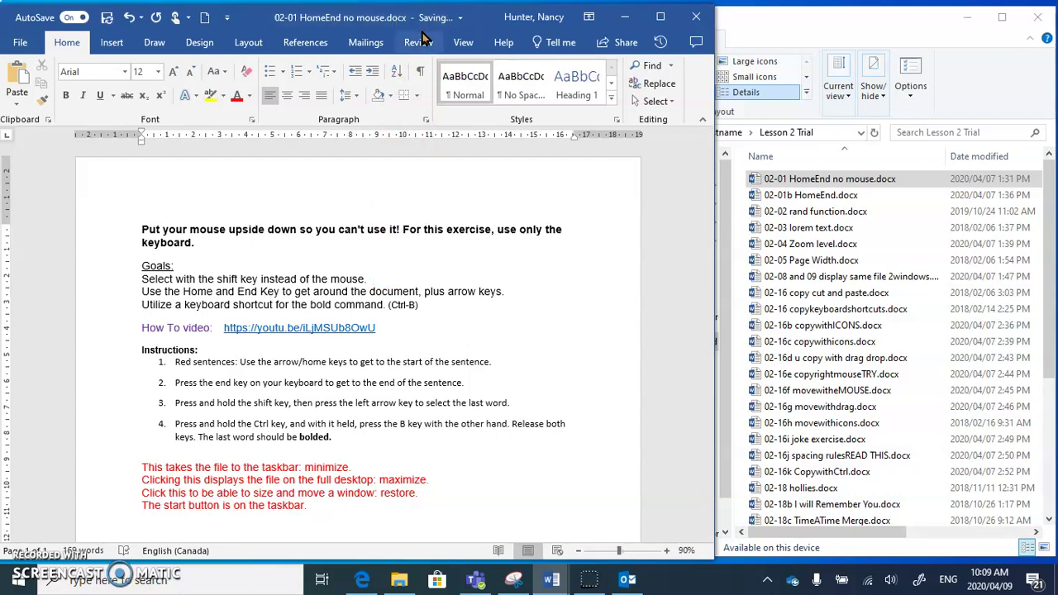
left_click(392, 270)
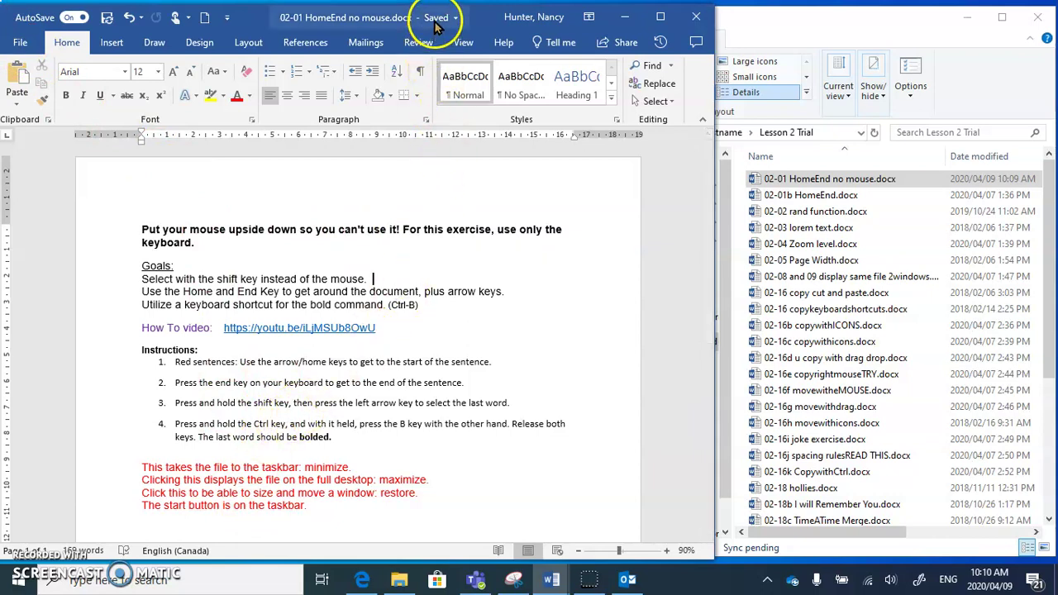
left_click(20, 44)
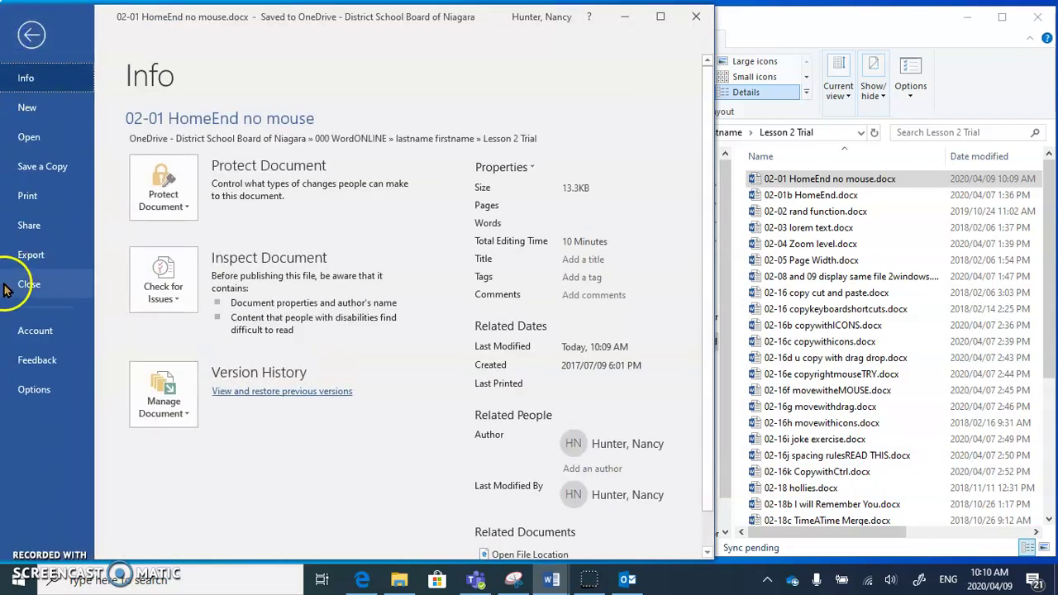
left_click(4, 286)
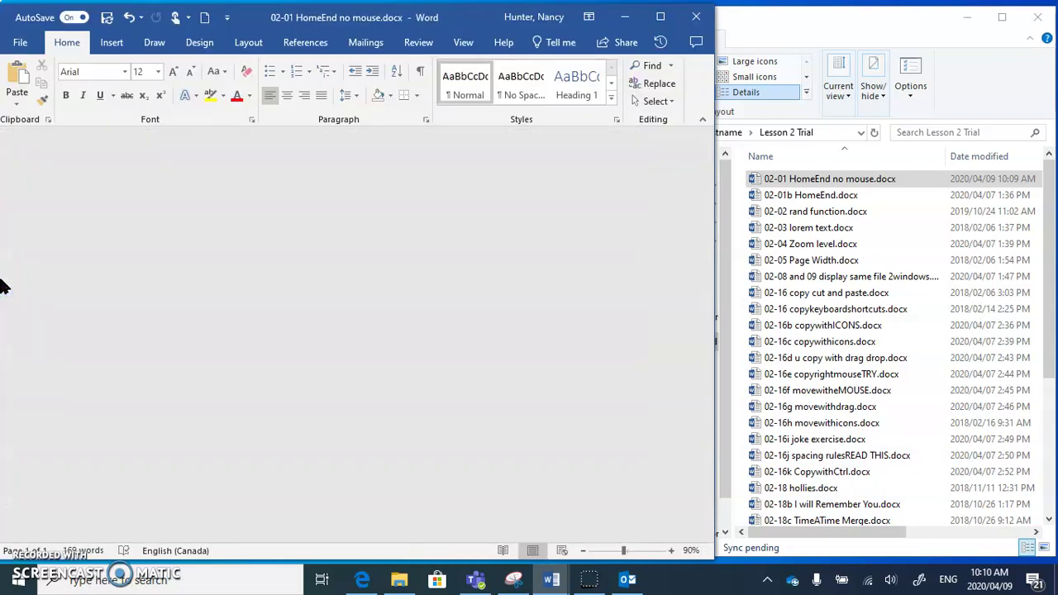
key("alt+F4")
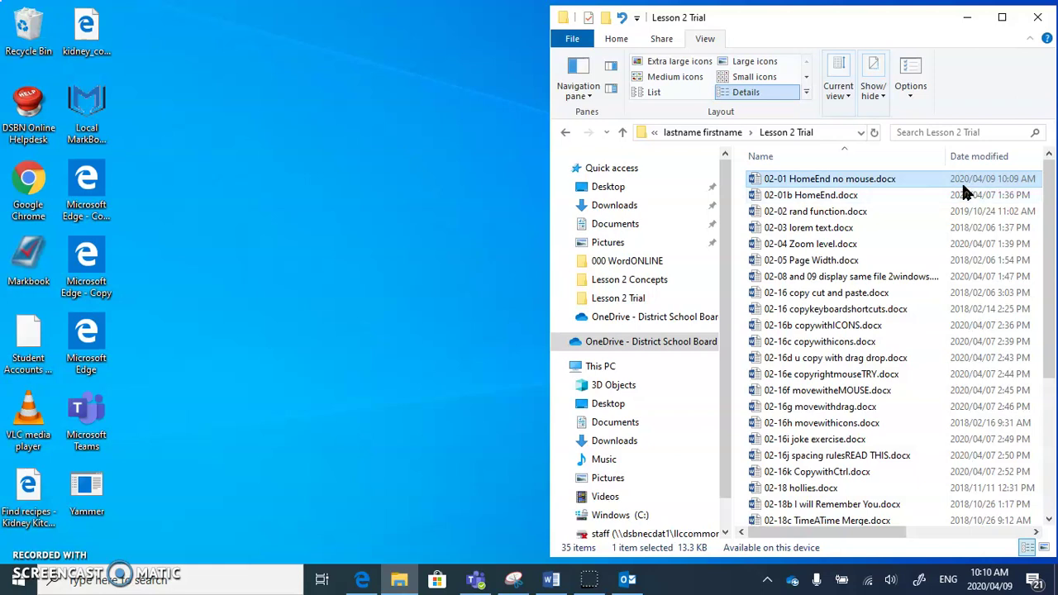
- Reverse the Lesson 2 Trial file list's sorting by name and return it to ascending order
left_click(981, 185)
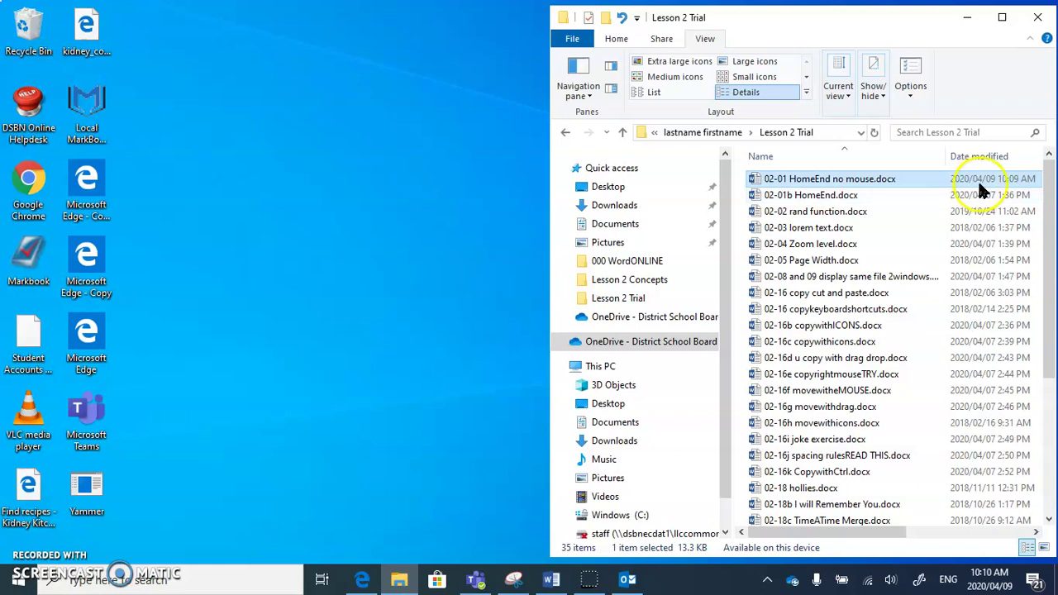
left_click(802, 157)
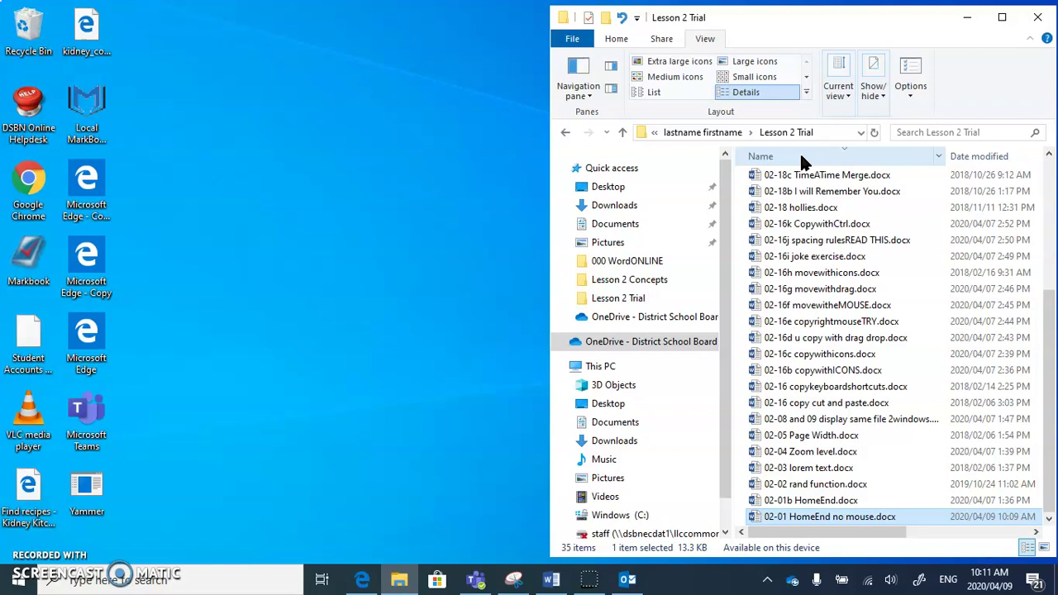
left_click(803, 157)
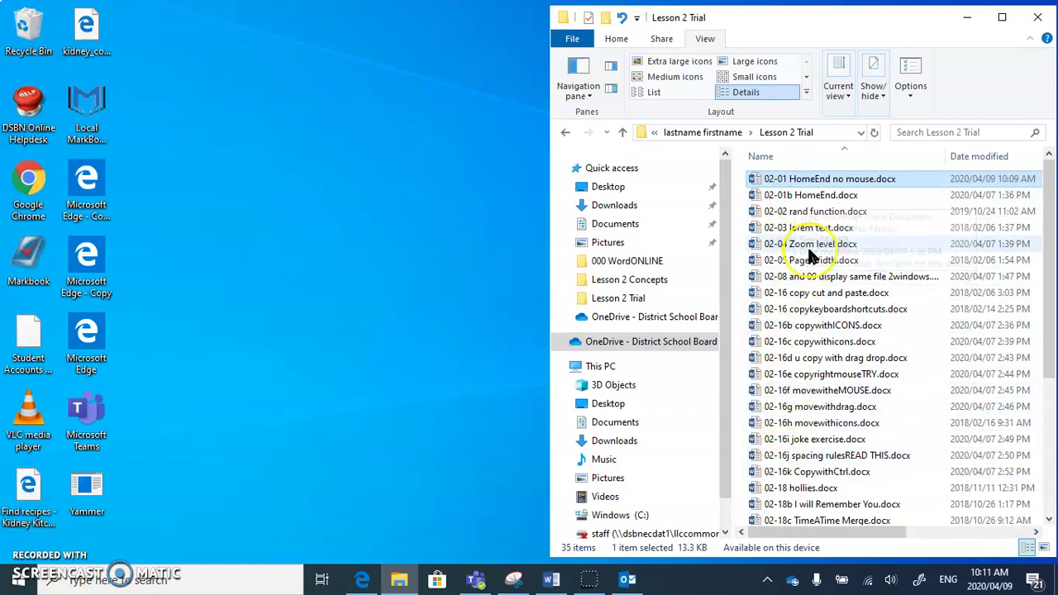
- Open 02-01b HomeEnd.docx in a restored window beside the file list and minimize the instructions document
left_click(802, 200)
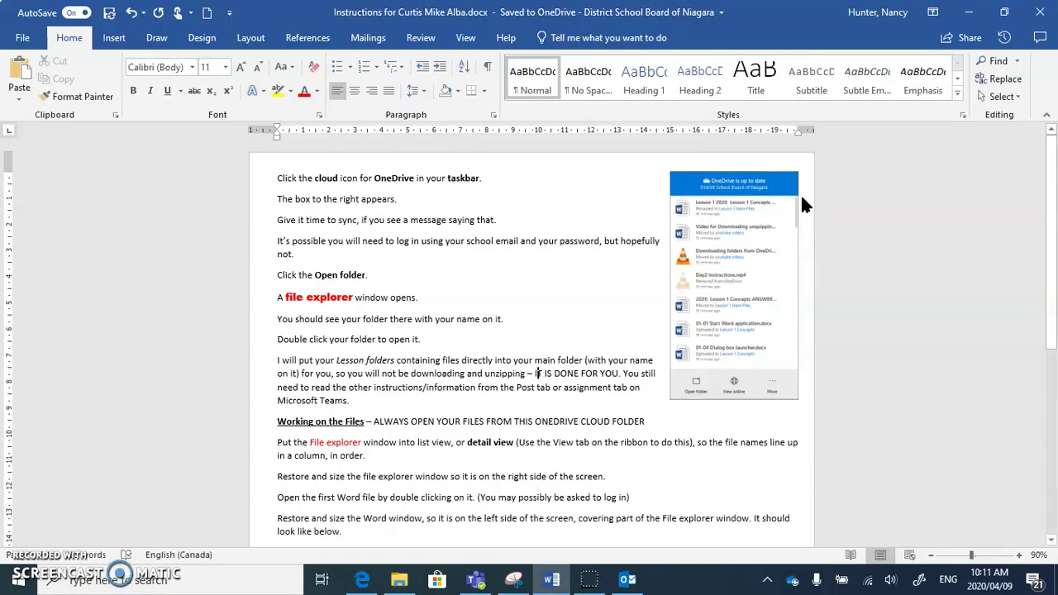
left_click(1002, 12)
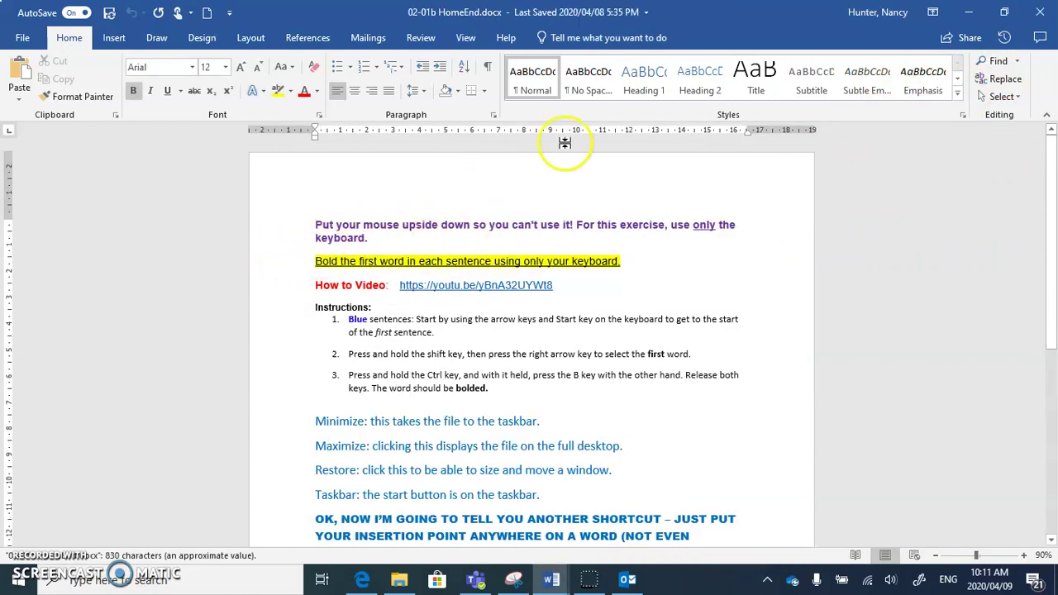
left_click(1009, 16)
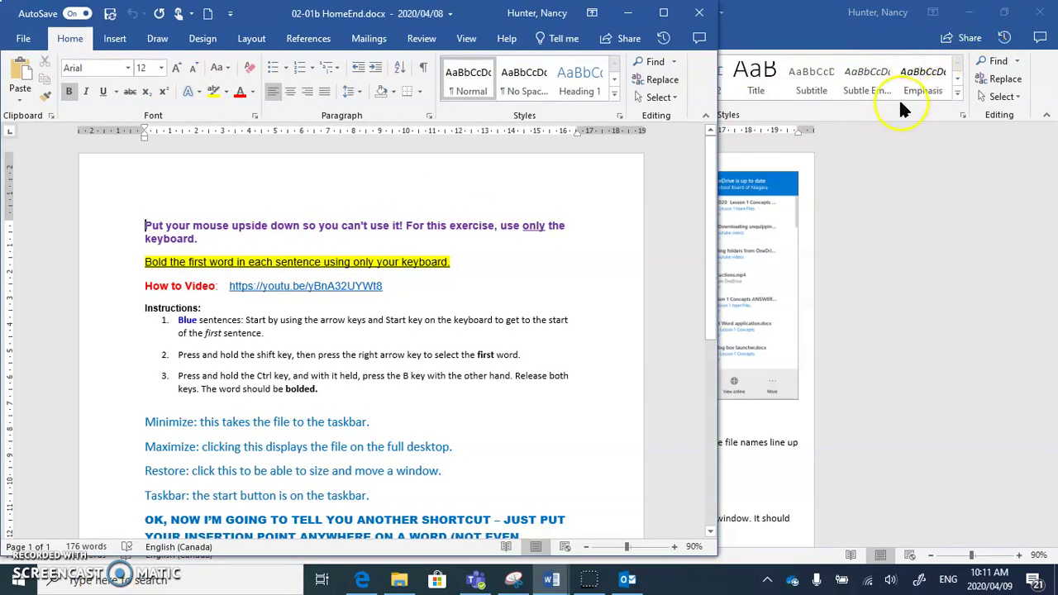
left_click(966, 18)
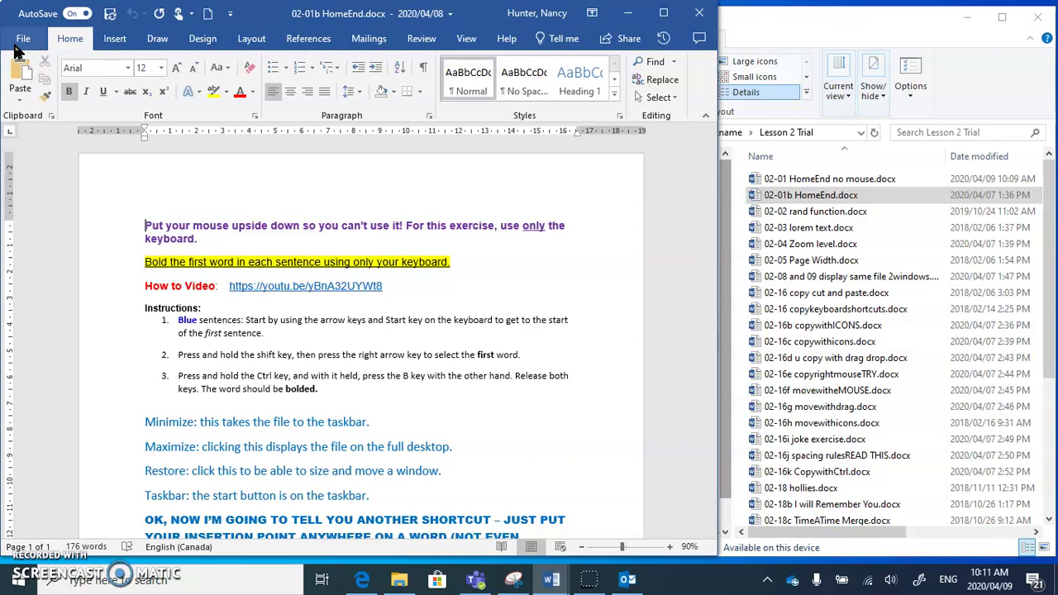
- Display the file information page of 02-01b HomeEnd.docx
left_click(22, 41)
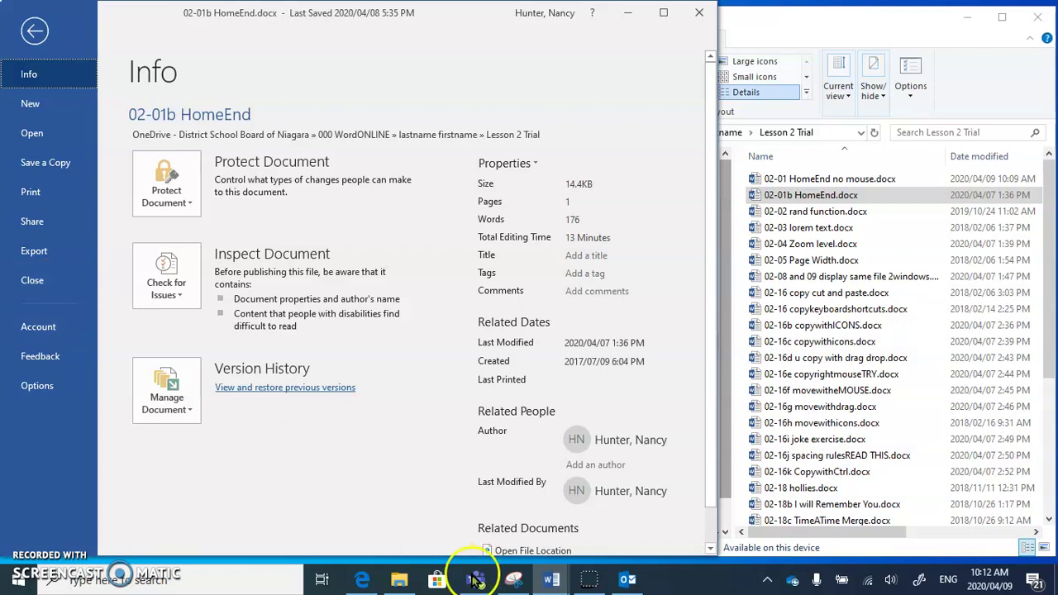
- Bring the minimized instructions document back on screen and close it
mouse_move(551, 582)
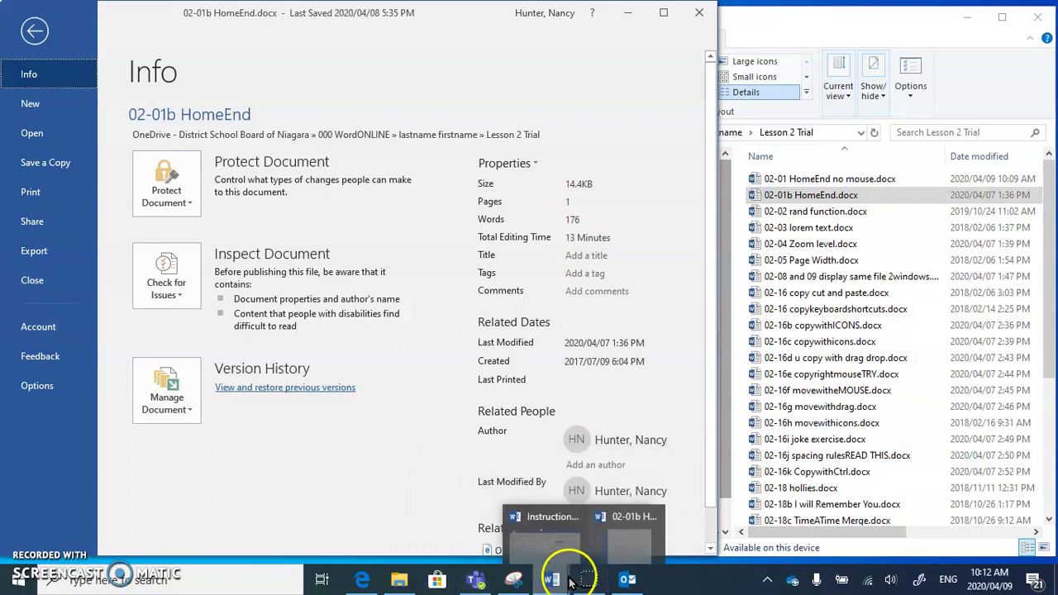
left_click(484, 496)
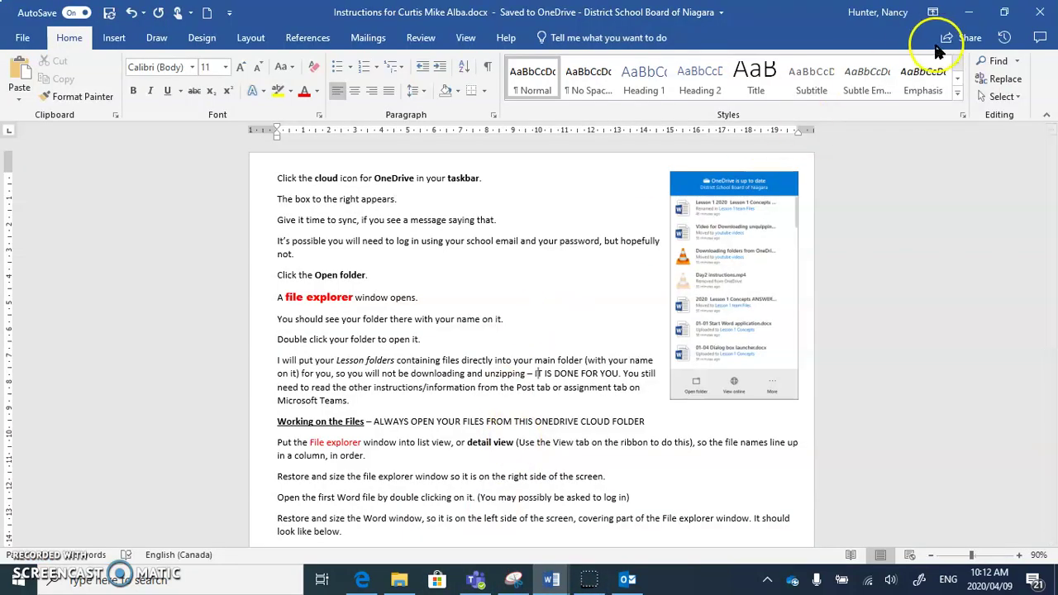
left_click(1039, 15)
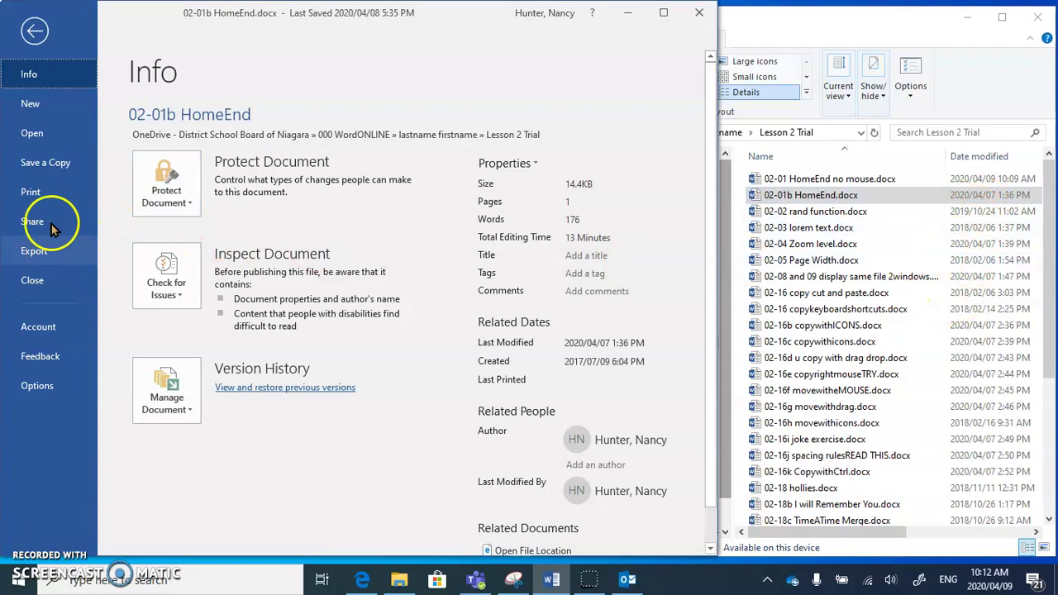
- Close 02-01b HomeEnd.docx while keeping the Word window open, and open 02-02 rand function.docx from the Lesson 2 Trial folder
left_click(35, 30)
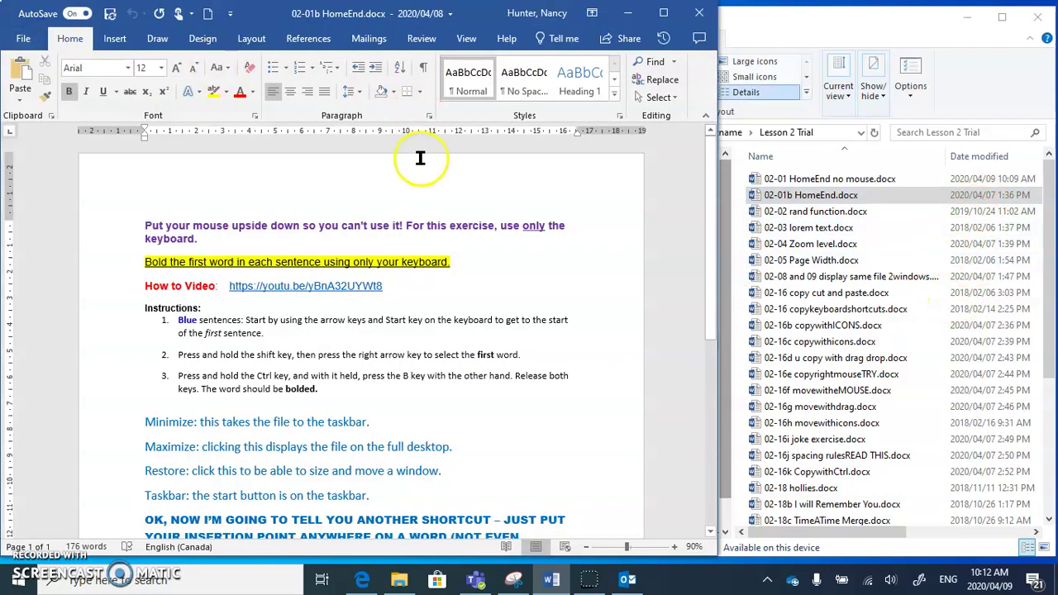
left_click(23, 36)
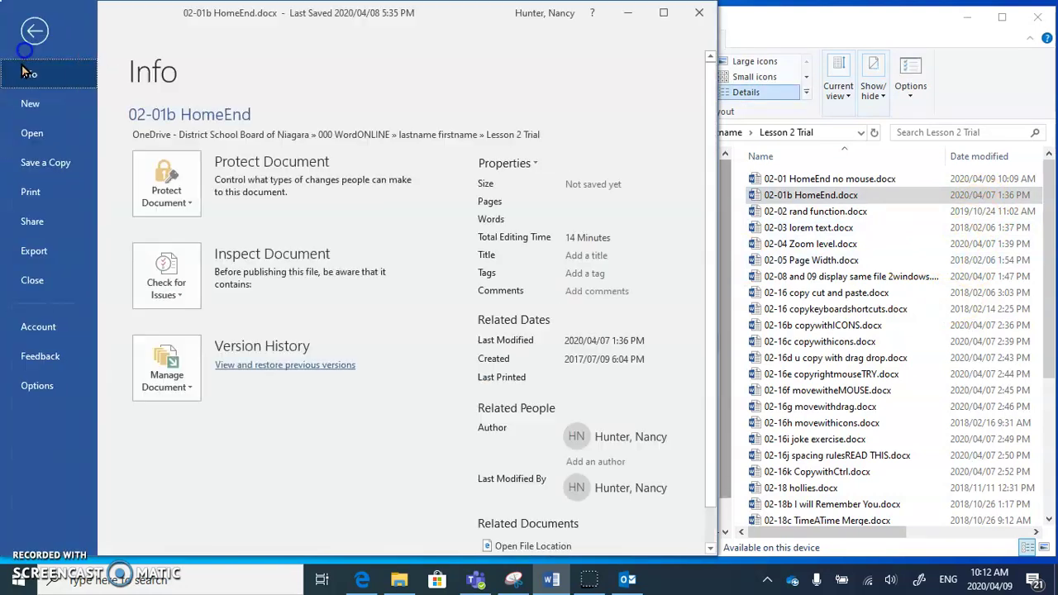
left_click(31, 280)
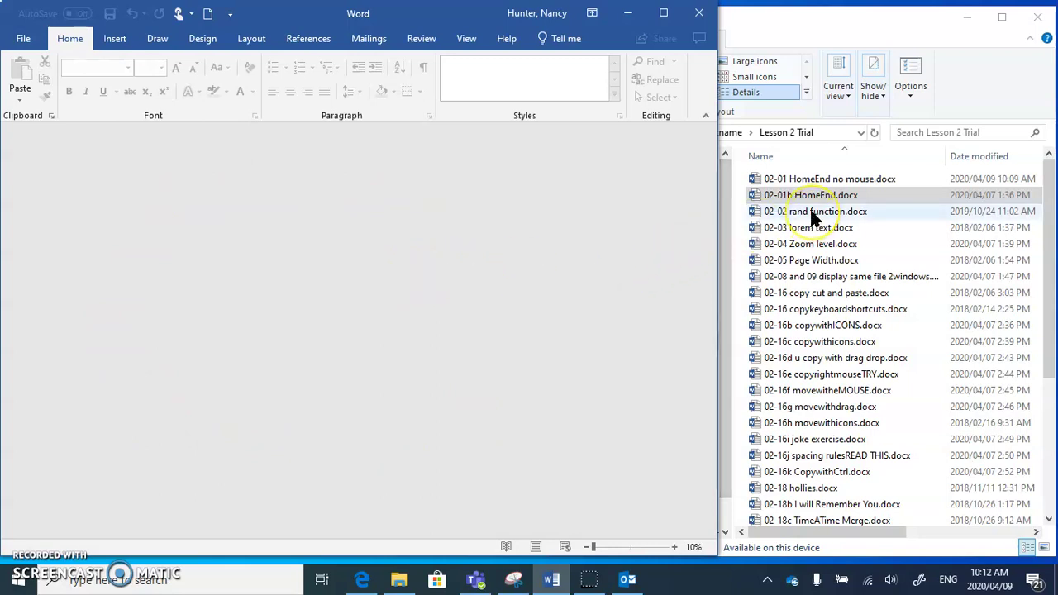
left_click(945, 196)
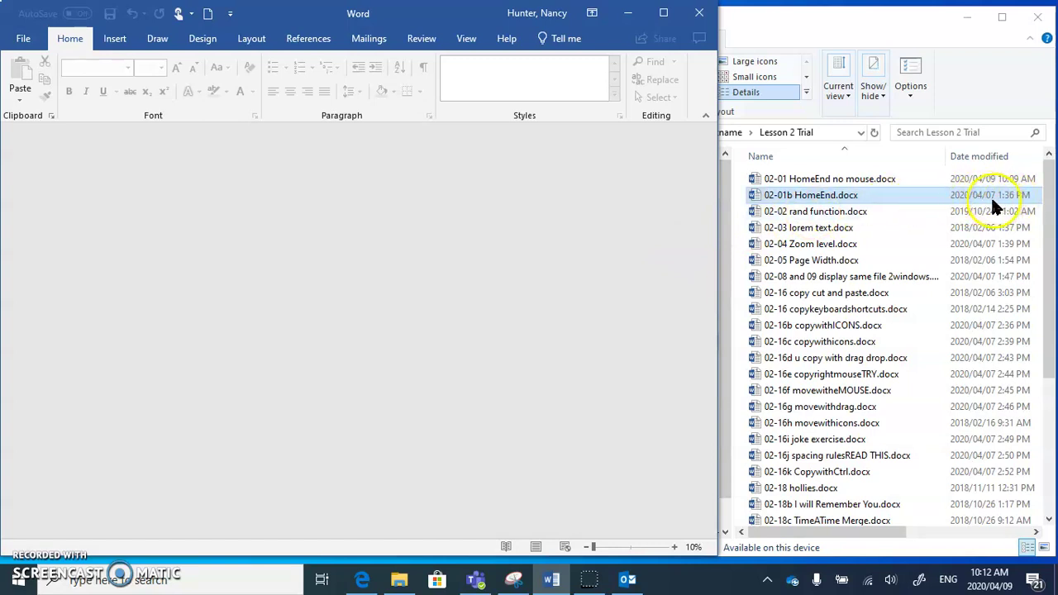
double_click(802, 213)
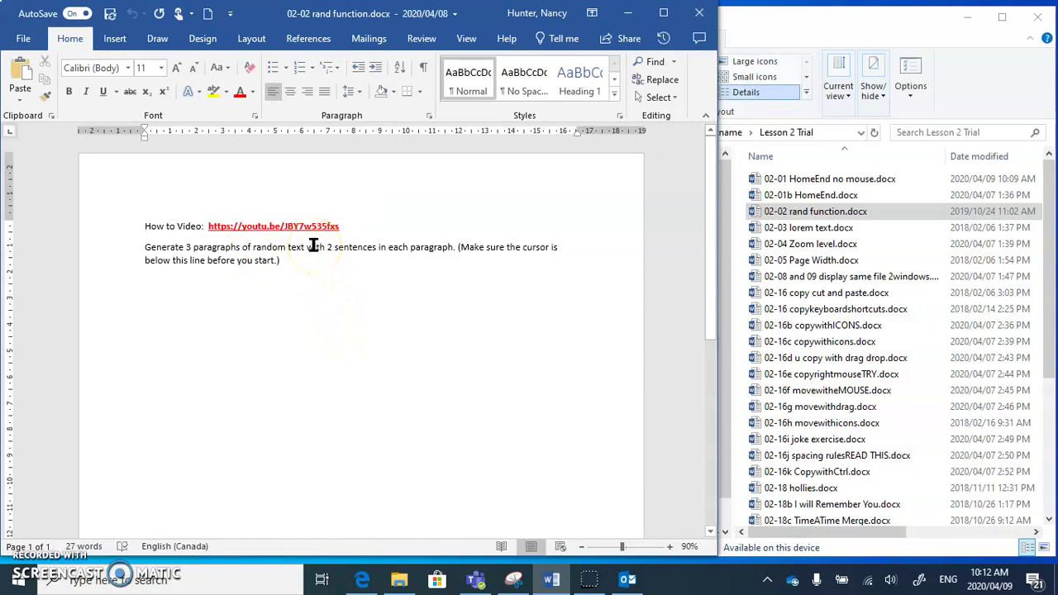
- Zoom 02-02 rand function.docx in to 110% and on to 140%, and back out to 130%
left_click(670, 547)
left_click(670, 546)
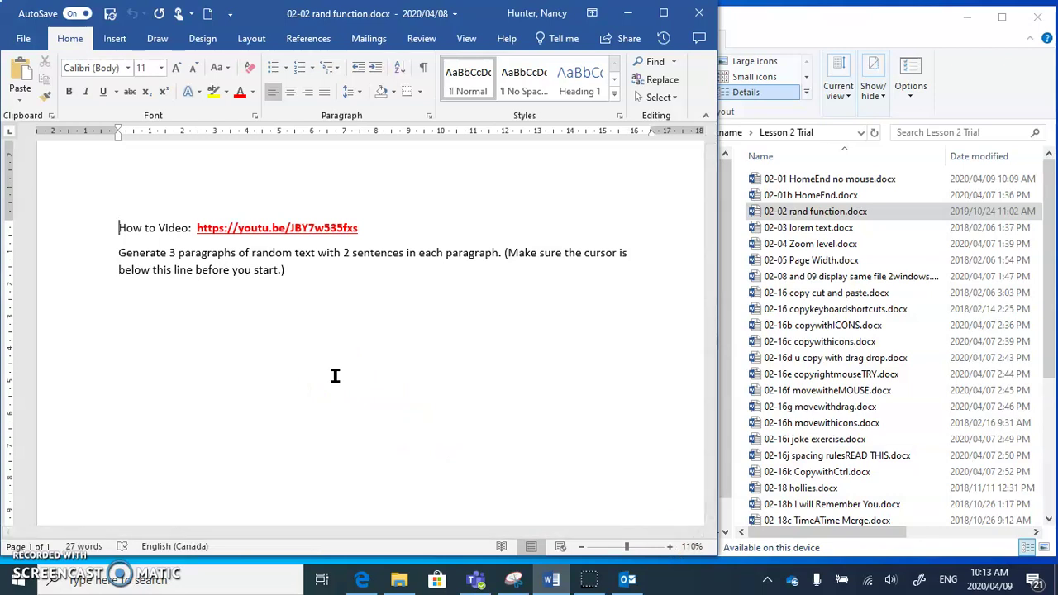
scroll(334, 376, "up", 2)
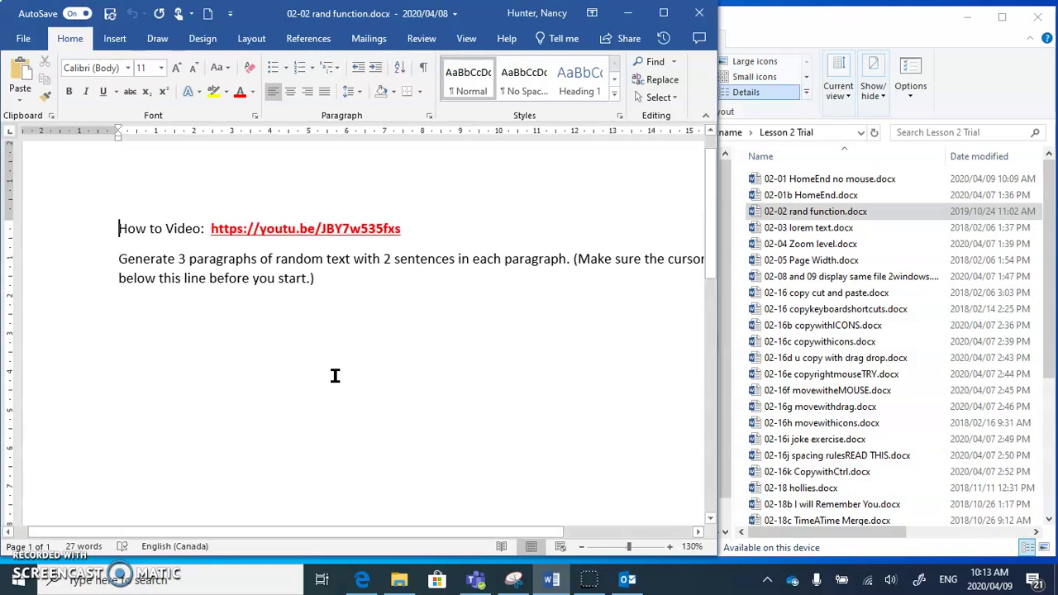
scroll(335, 376, "up", 2)
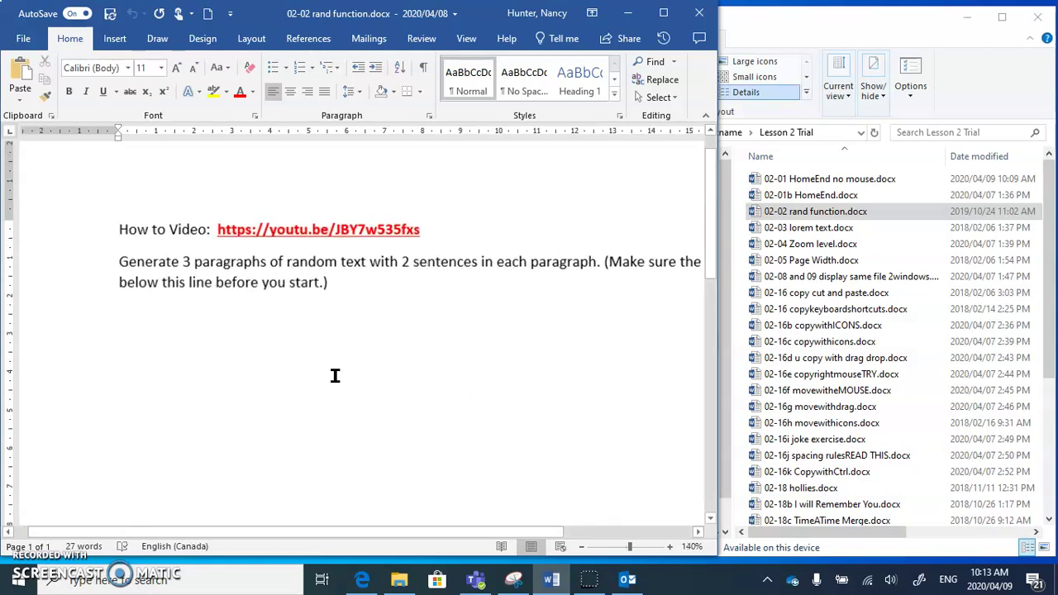
scroll(334, 375, "down", 5)
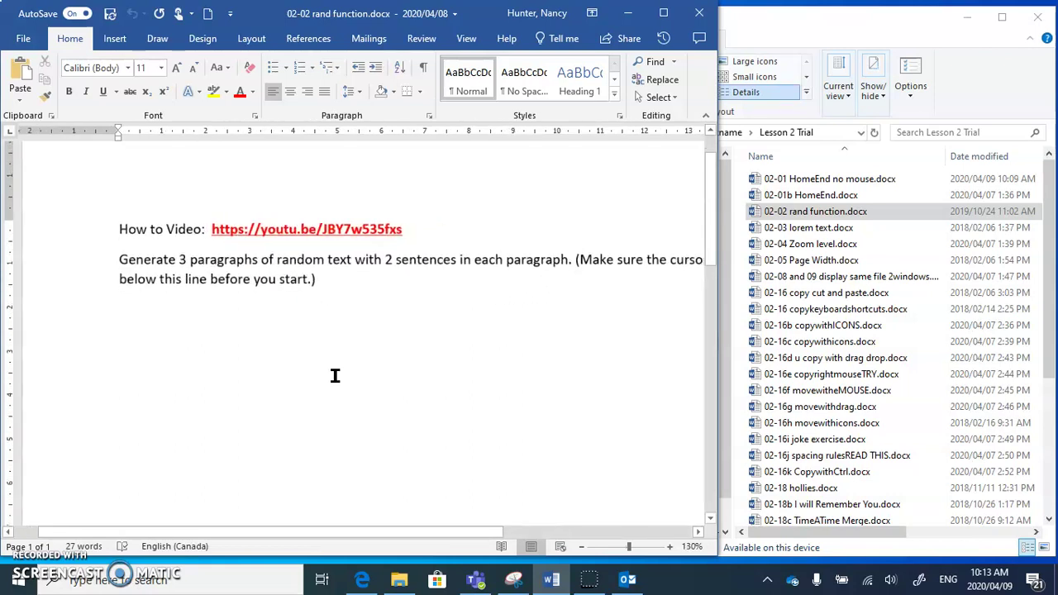